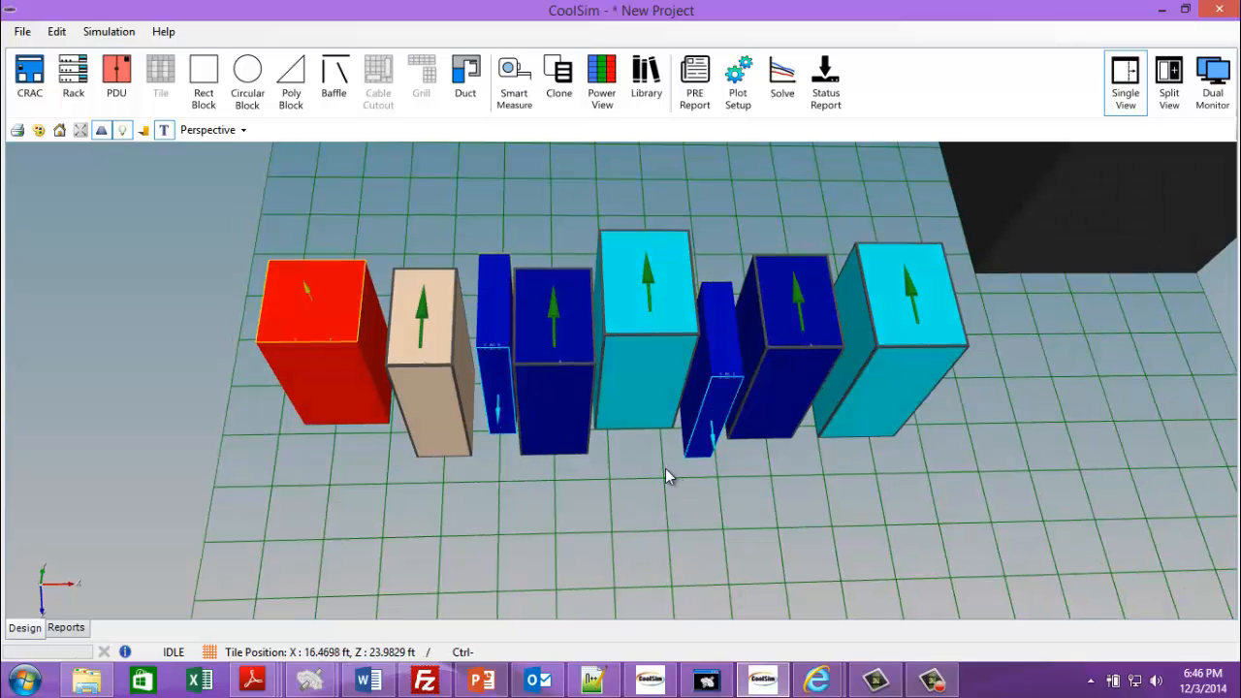
# Step: Switch the room model from the Perspective view to the Top view
pyautogui.click(232, 130)
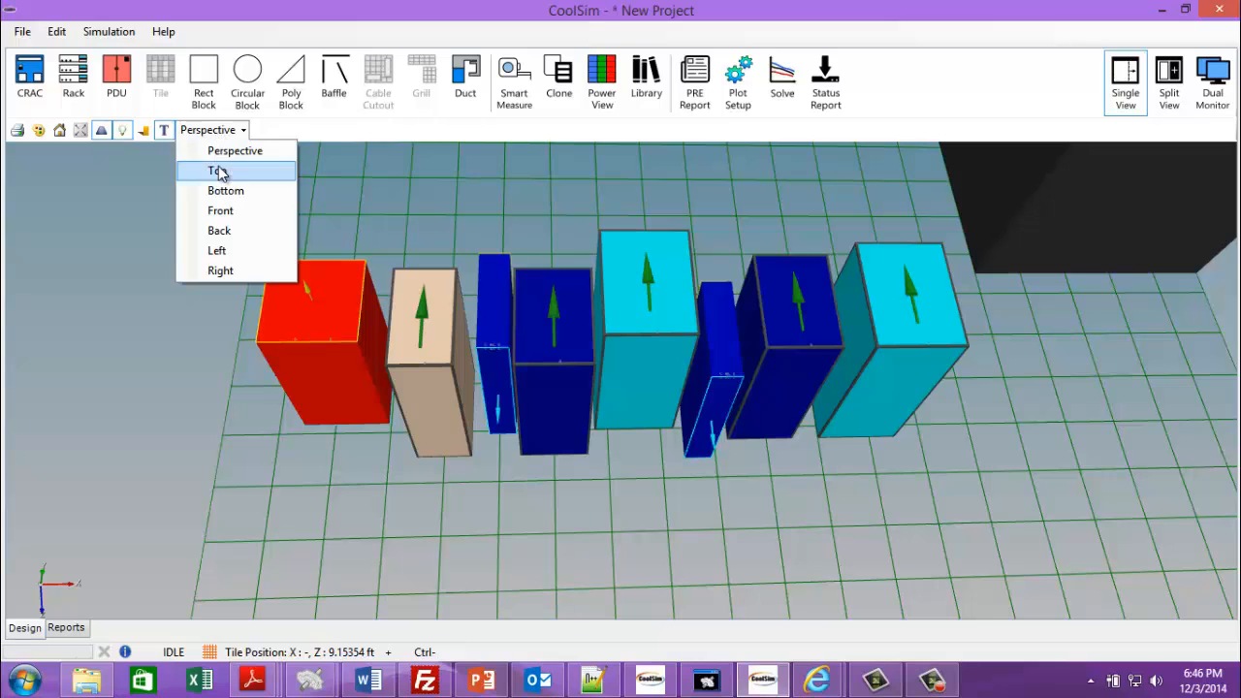
pyautogui.click(218, 171)
pyautogui.scroll(3, 429, 277)
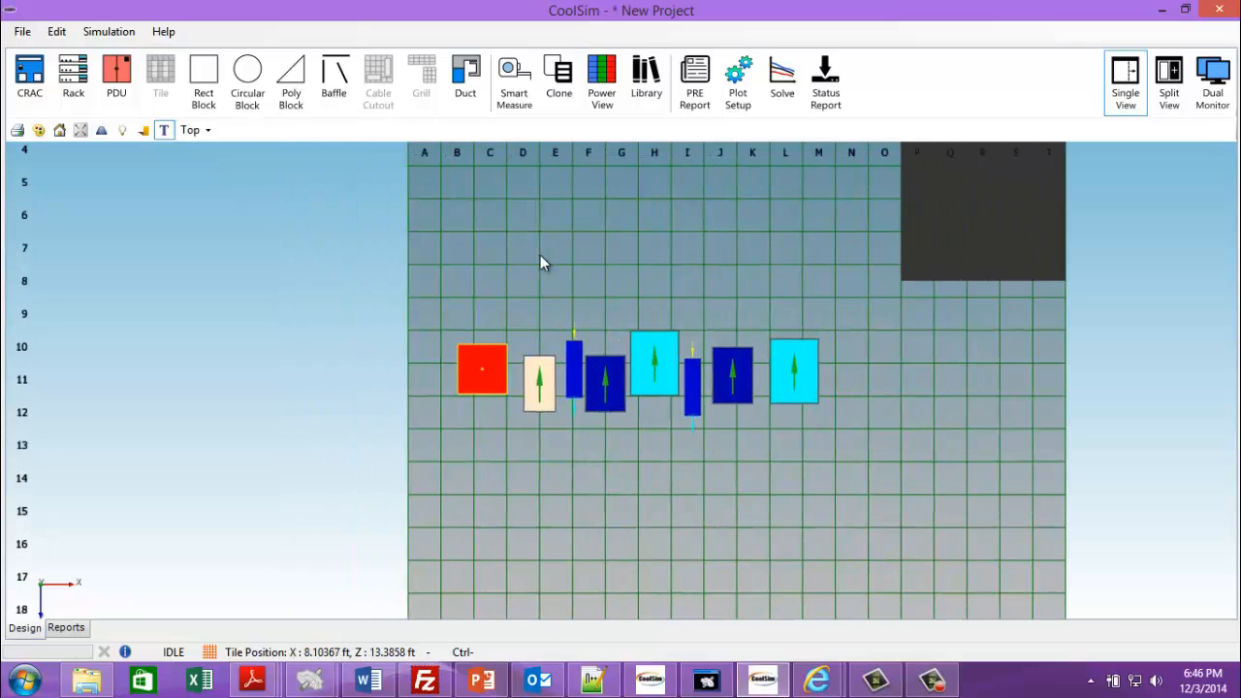
pyautogui.scroll(3, 620, 417)
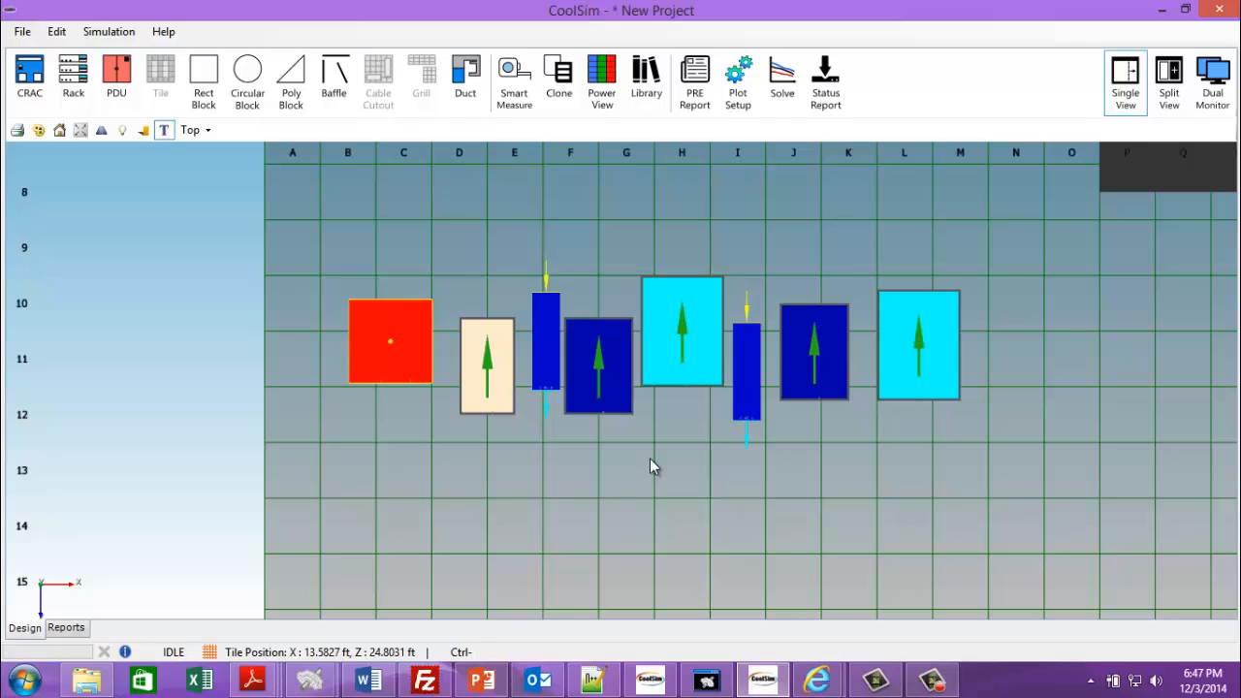
pyautogui.click(404, 344)
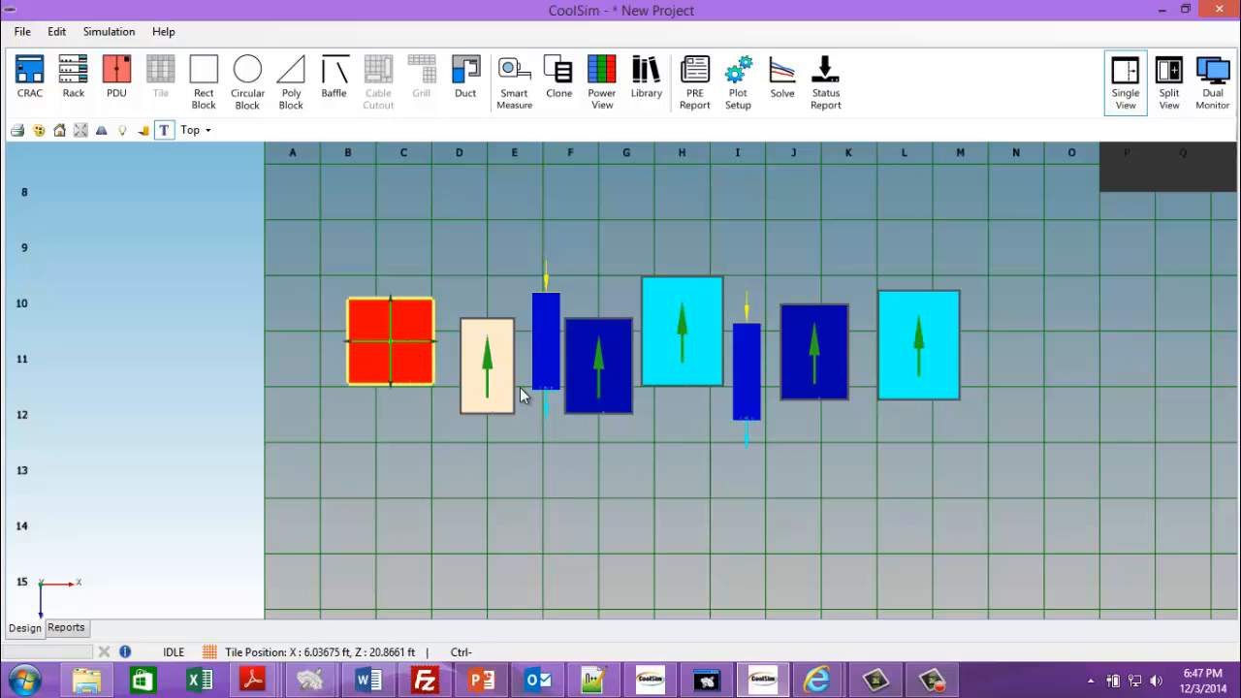
pyautogui.keyDown('ctrl'); pyautogui.click(500, 388); pyautogui.keyUp('ctrl')
pyautogui.keyDown('ctrl'); pyautogui.click(540, 369); pyautogui.keyUp('ctrl')
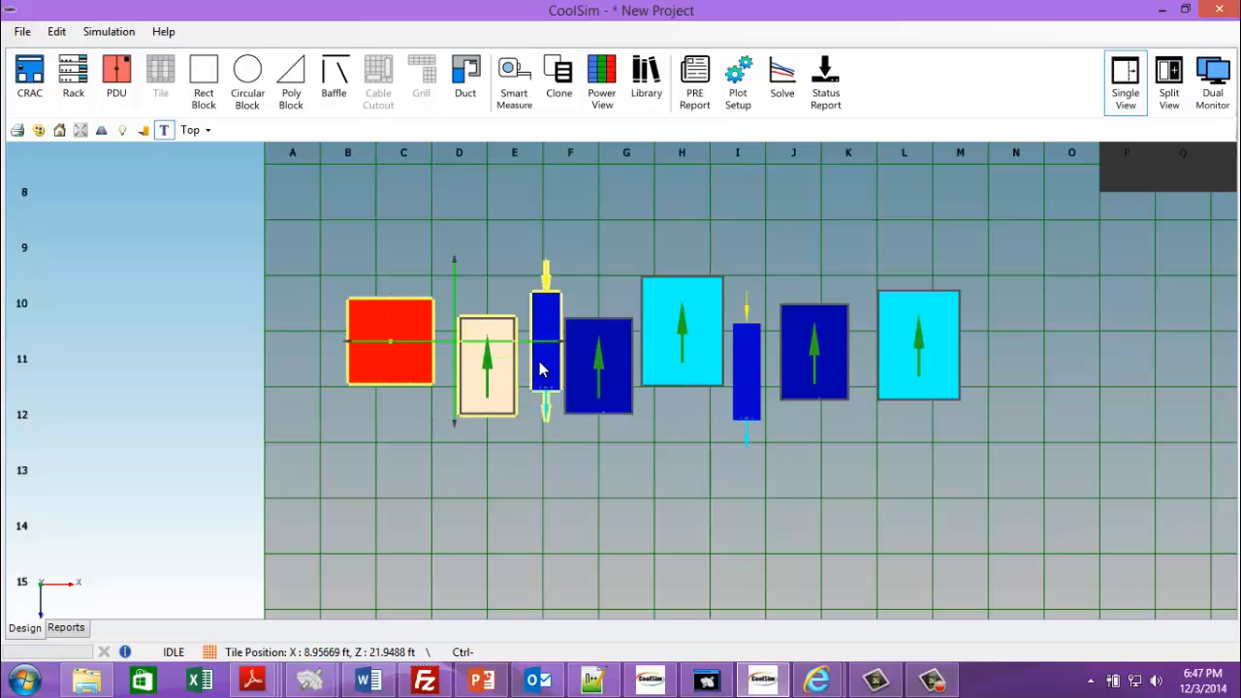
pyautogui.click(590, 498)
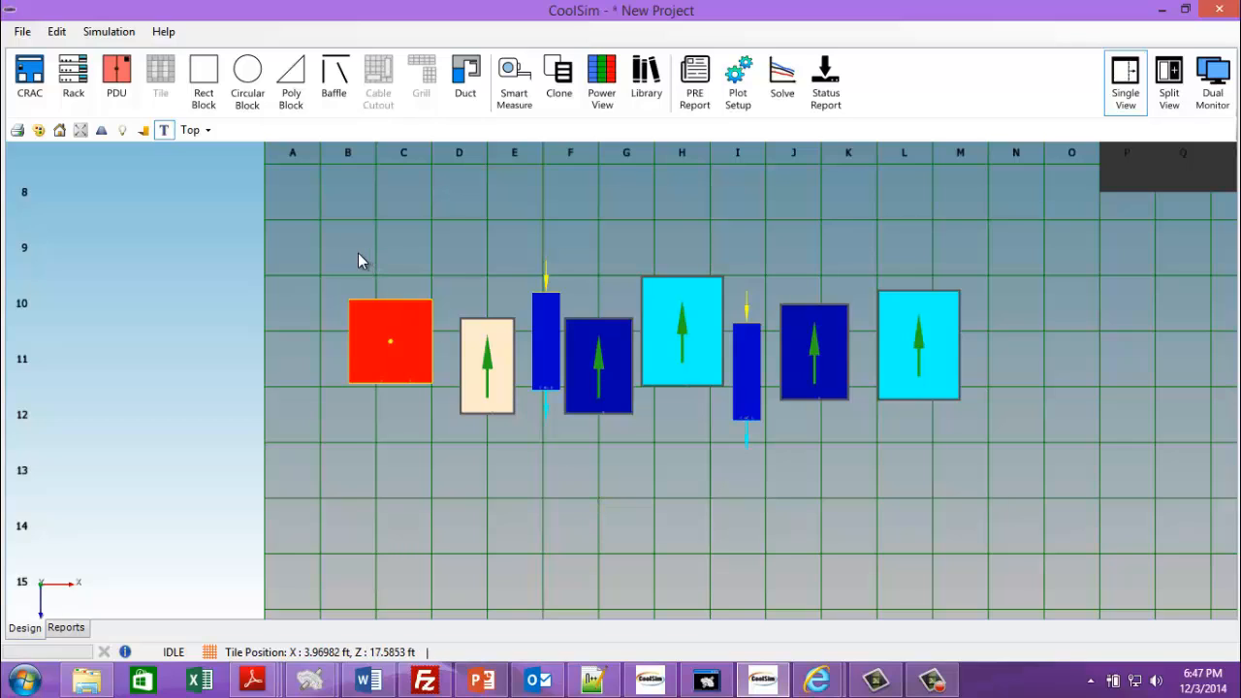
# Step: Select all five rack rows, both CRACs and the PDU with one selection window and align them to Z-Max
pyautogui.press('ctrl')
pyautogui.moveTo(326, 246); pyautogui.dragTo(1034, 485)
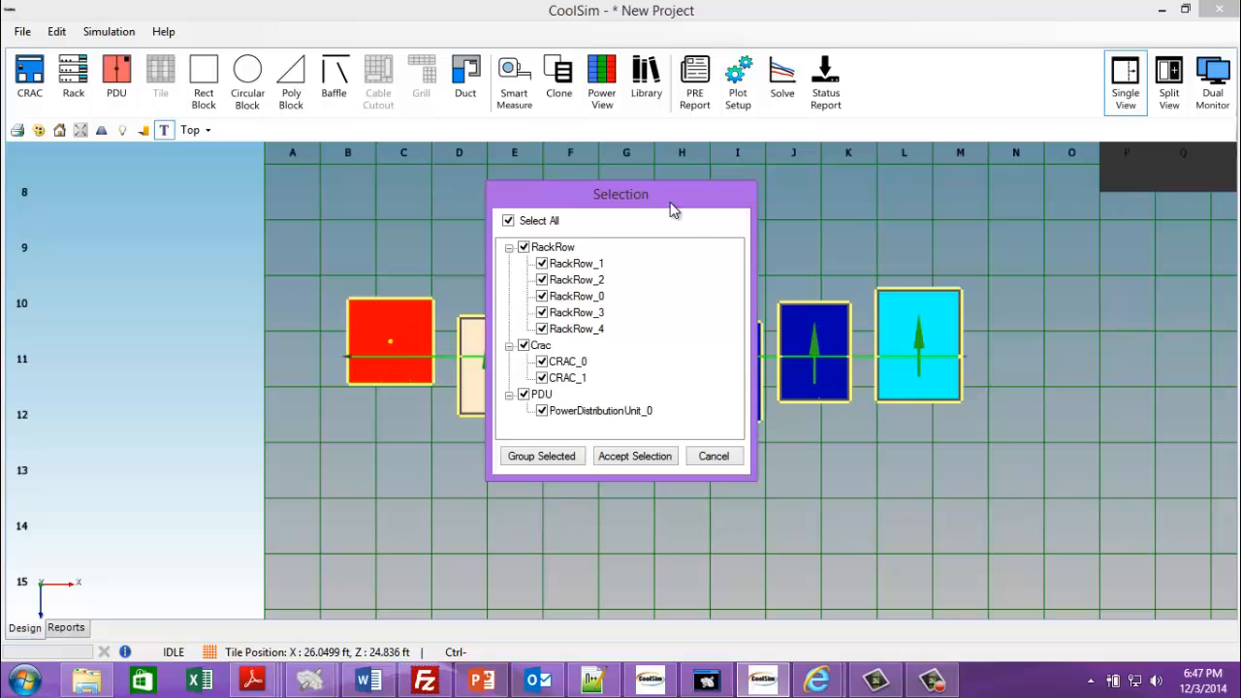
pyautogui.moveTo(669, 208); pyautogui.dragTo(1144, 184)
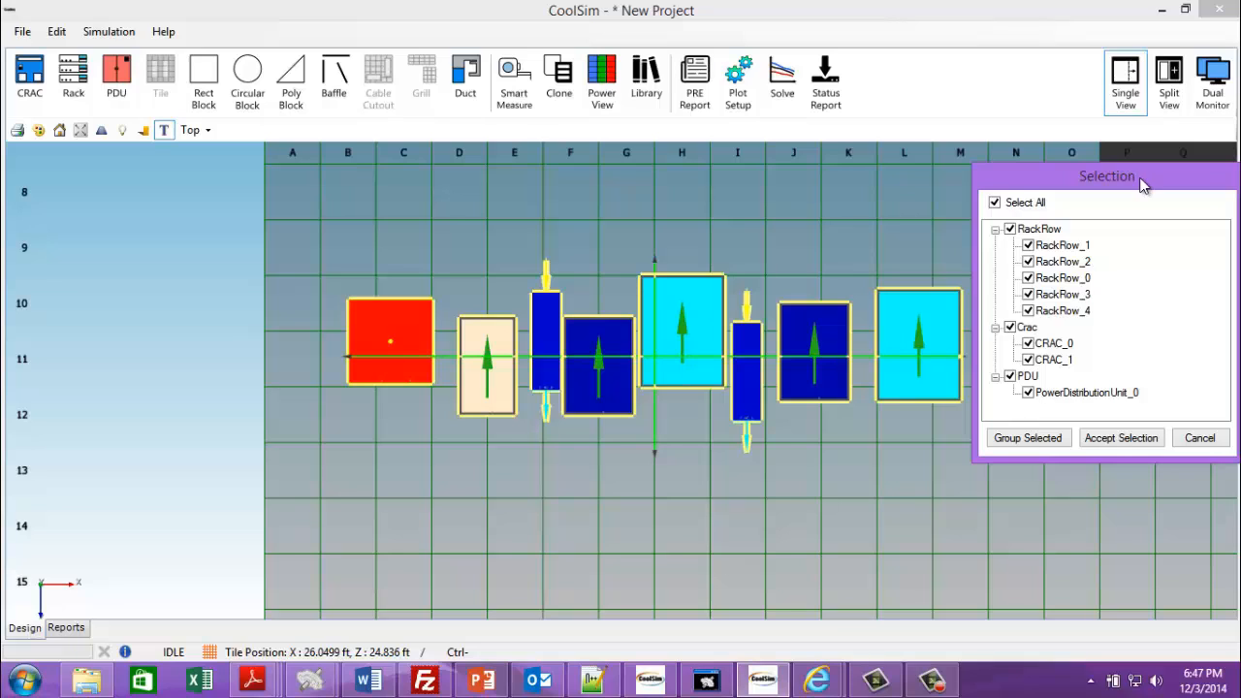
pyautogui.click(1066, 246)
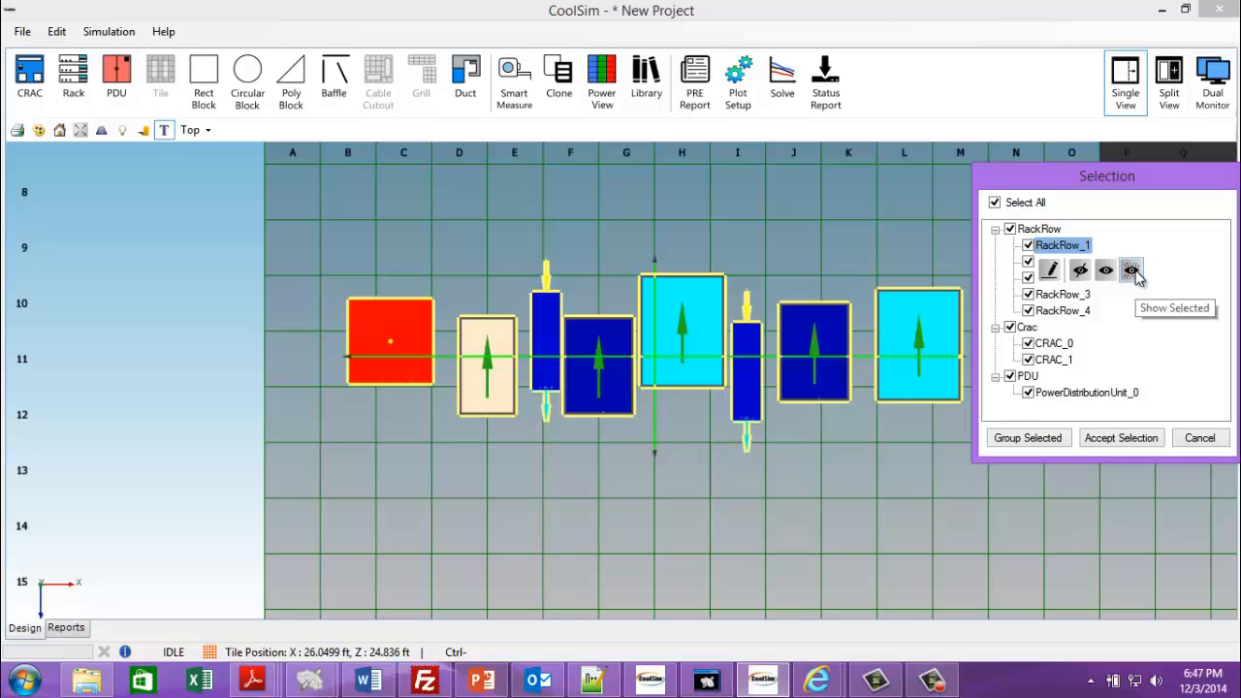
pyautogui.click(1118, 438)
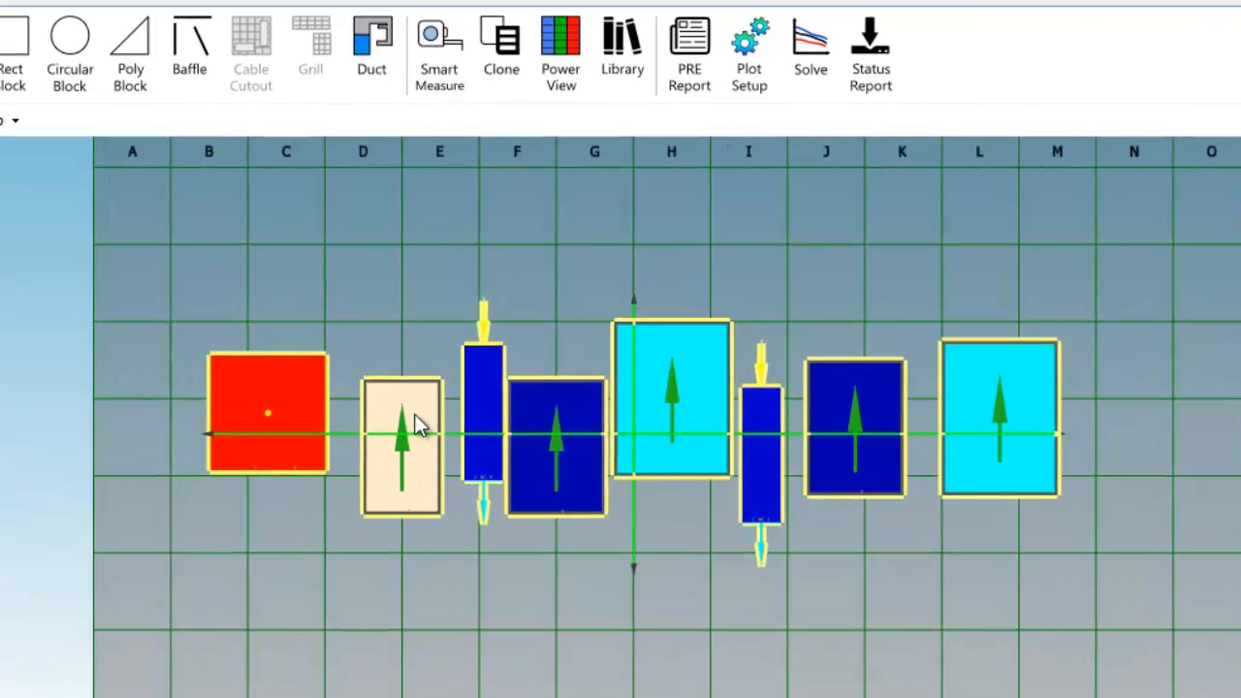
pyautogui.rightClick(412, 470)
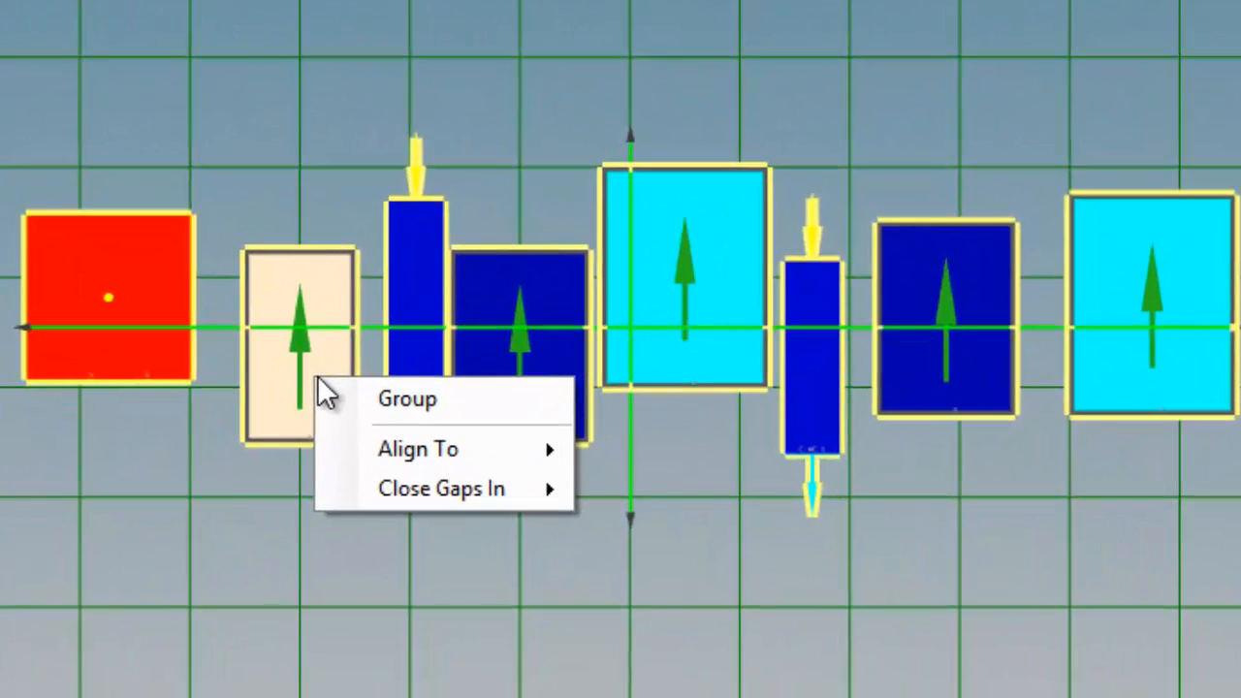
pyautogui.moveTo(369, 442)
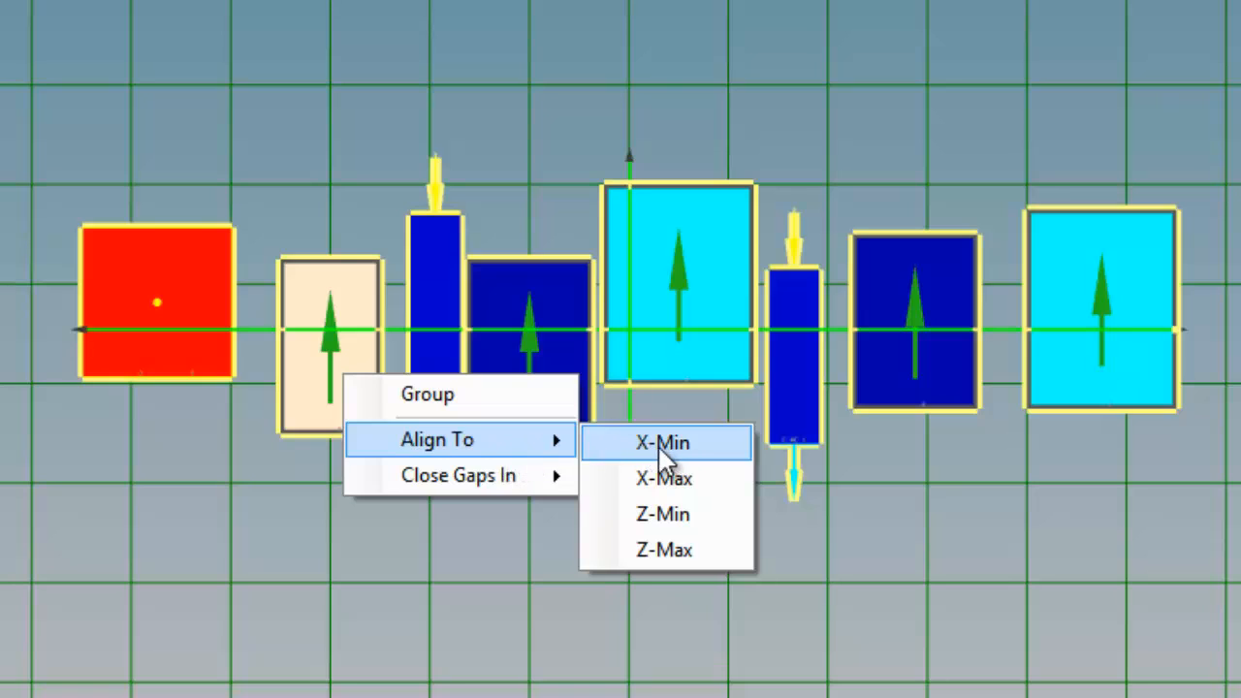
pyautogui.click(677, 550)
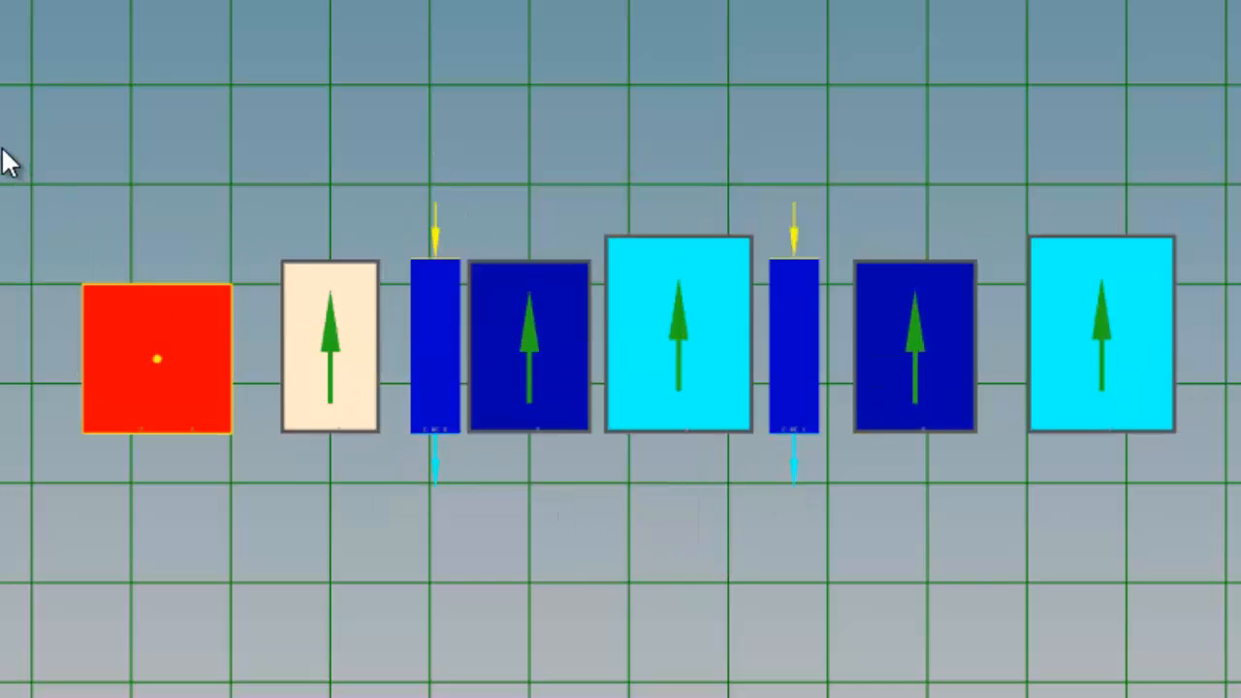
# Step: Reselect the whole row of racks, CRACs and PDU and close the gaps between them in the X-Direction
pyautogui.moveTo(680, 331); pyautogui.dragTo(1230, 543)
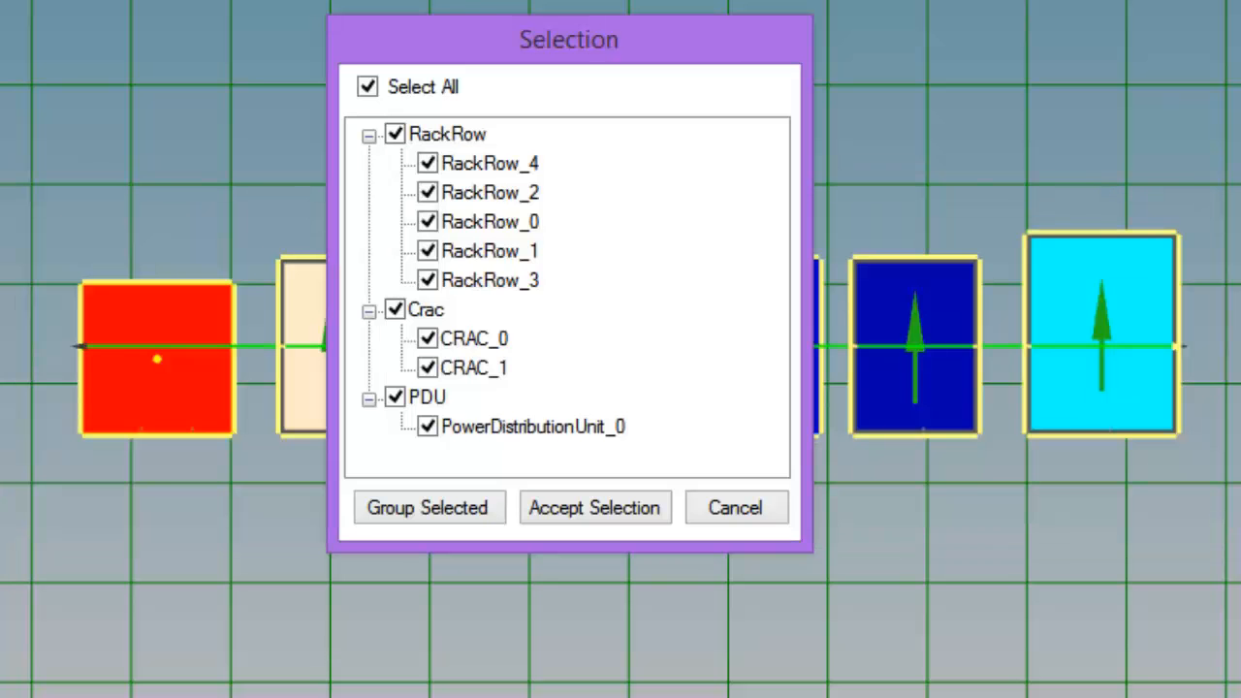
pyautogui.click(585, 507)
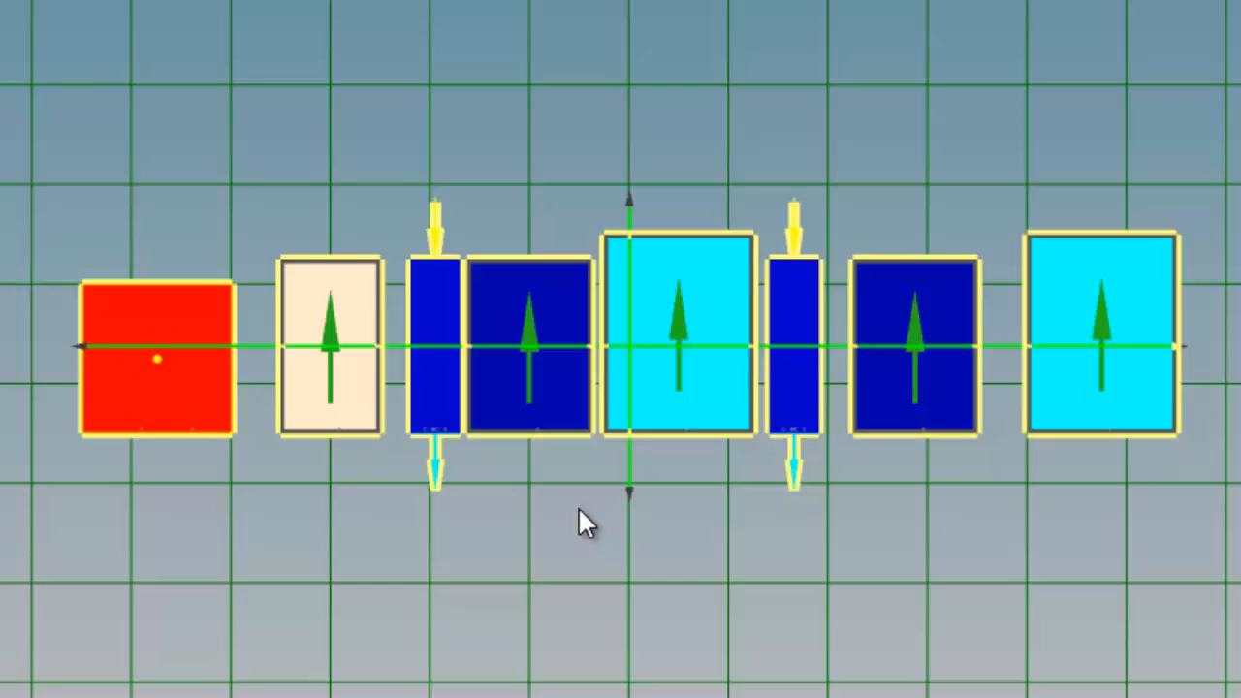
pyautogui.rightClick(128, 396)
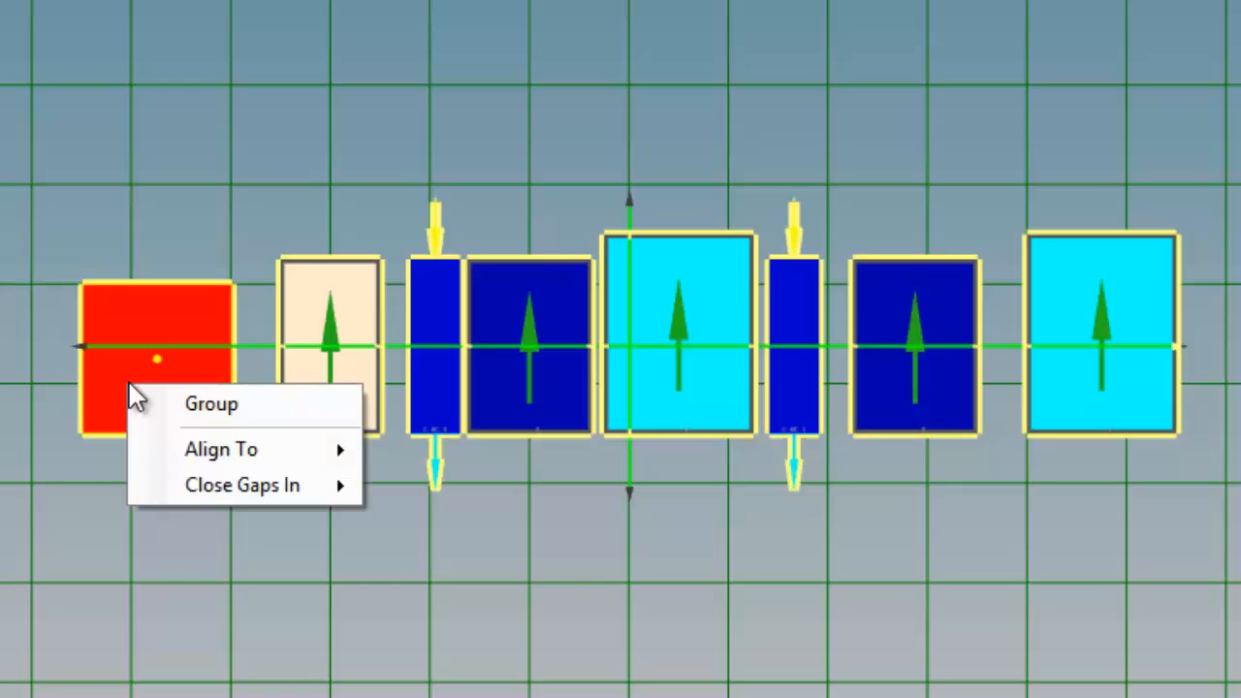
pyautogui.moveTo(200, 484)
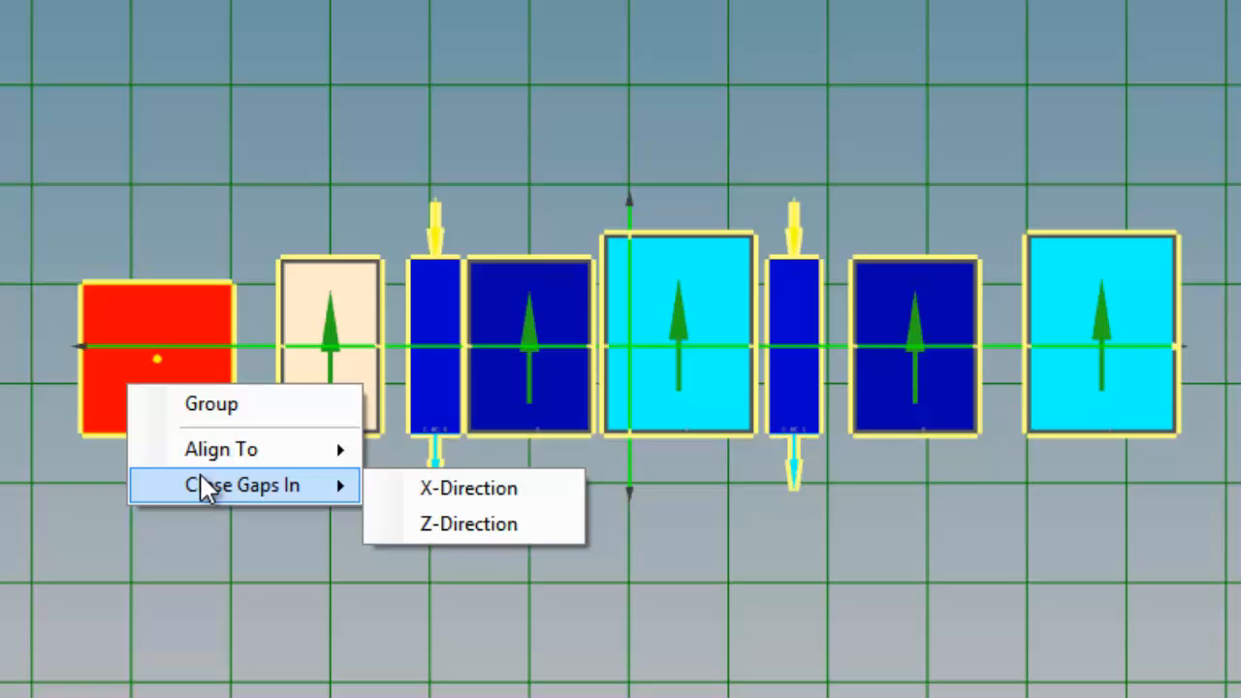
pyautogui.click(457, 492)
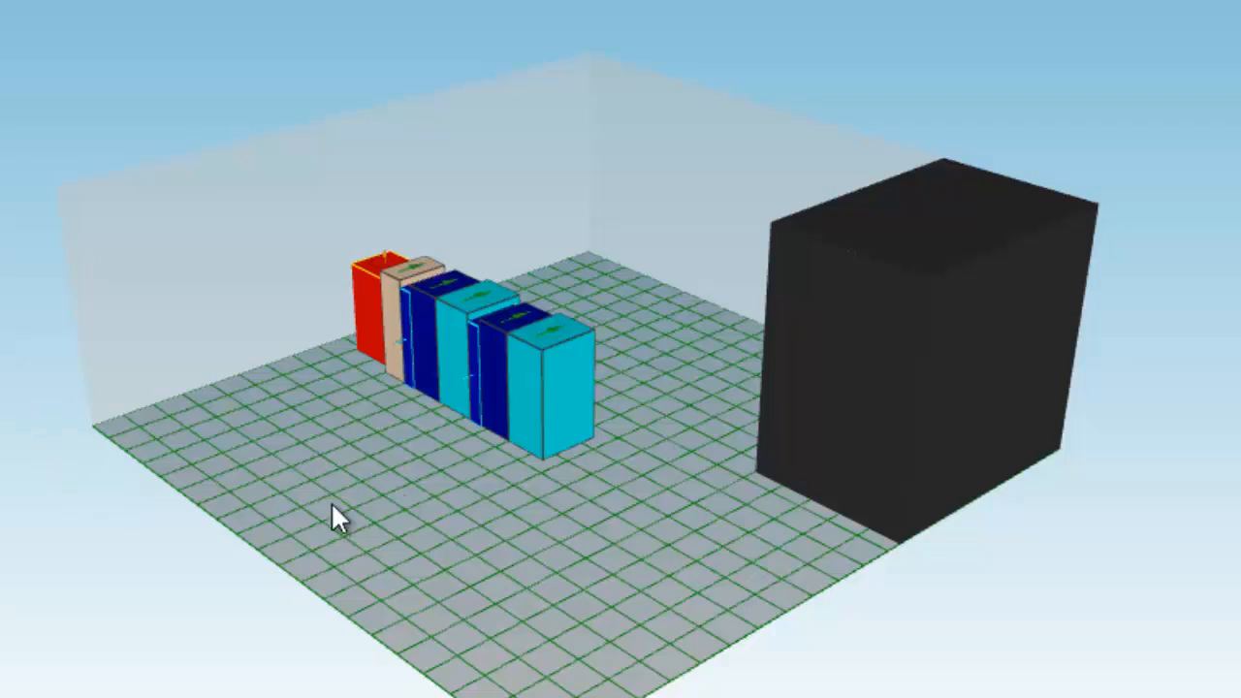
# Step: Examine the row of racks, CRACs and PDU in 3D from the front, above and an angle for alignment and gaps
pyautogui.moveTo(331, 501); pyautogui.dragTo(710, 456, button='middle')
pyautogui.scroll(3, 455, 482)
pyautogui.moveTo(456, 483); pyautogui.dragTo(605, 523, button='middle')
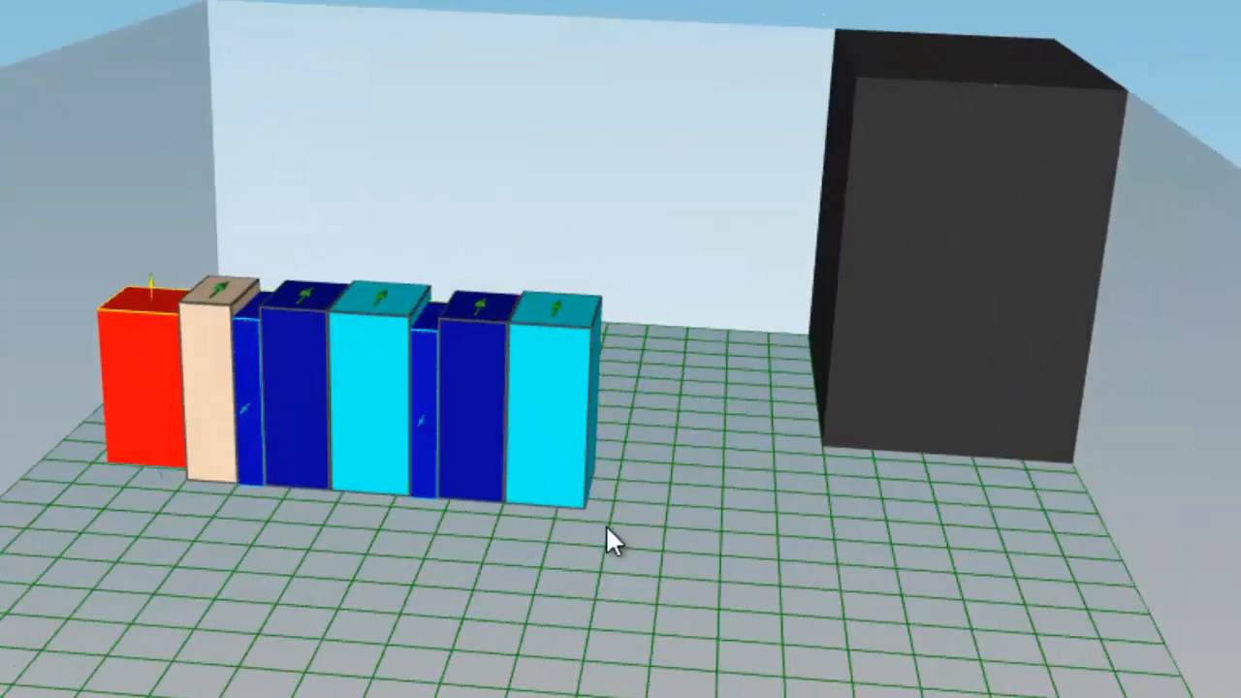
pyautogui.scroll(3, 605, 523)
pyautogui.moveTo(258, 570); pyautogui.dragTo(854, 475, button='middle')
pyautogui.scroll(3, 854, 475)
pyautogui.moveTo(463, 490); pyautogui.dragTo(544, 696, button='middle')
pyautogui.scroll(-2, 448, 490)
pyautogui.moveTo(450, 401); pyautogui.dragTo(540, 690, button='middle')
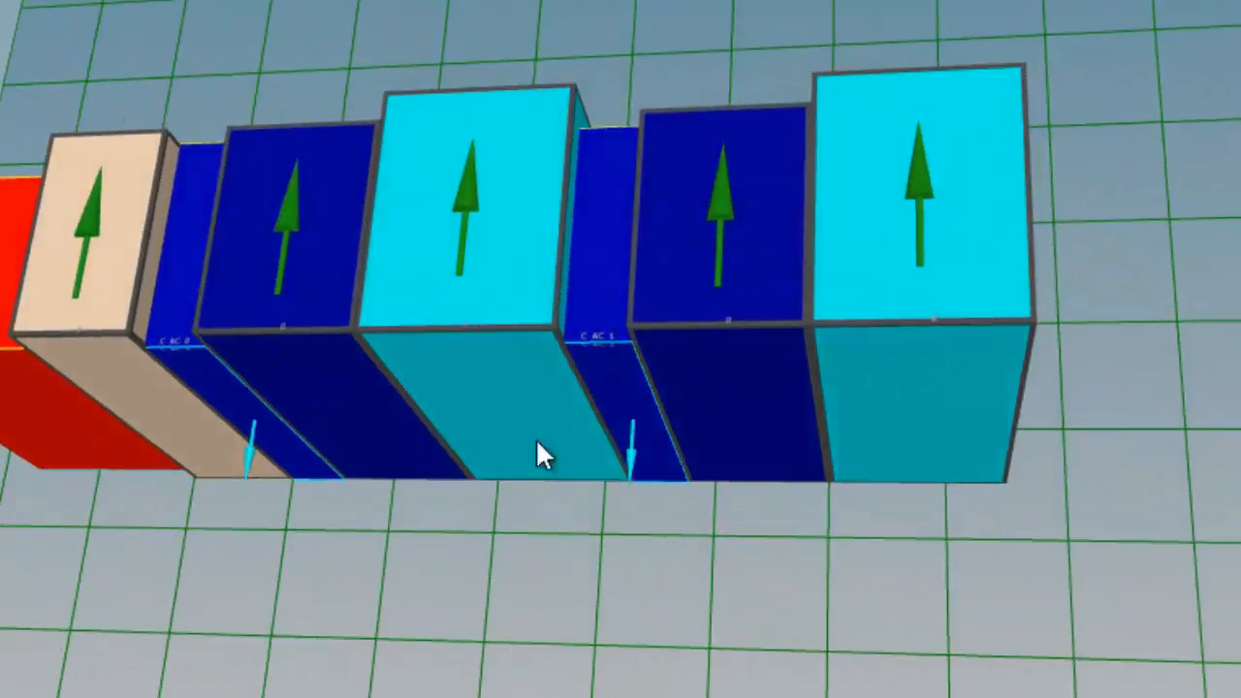
pyautogui.moveTo(535, 437); pyautogui.dragTo(577, 555, button='middle')
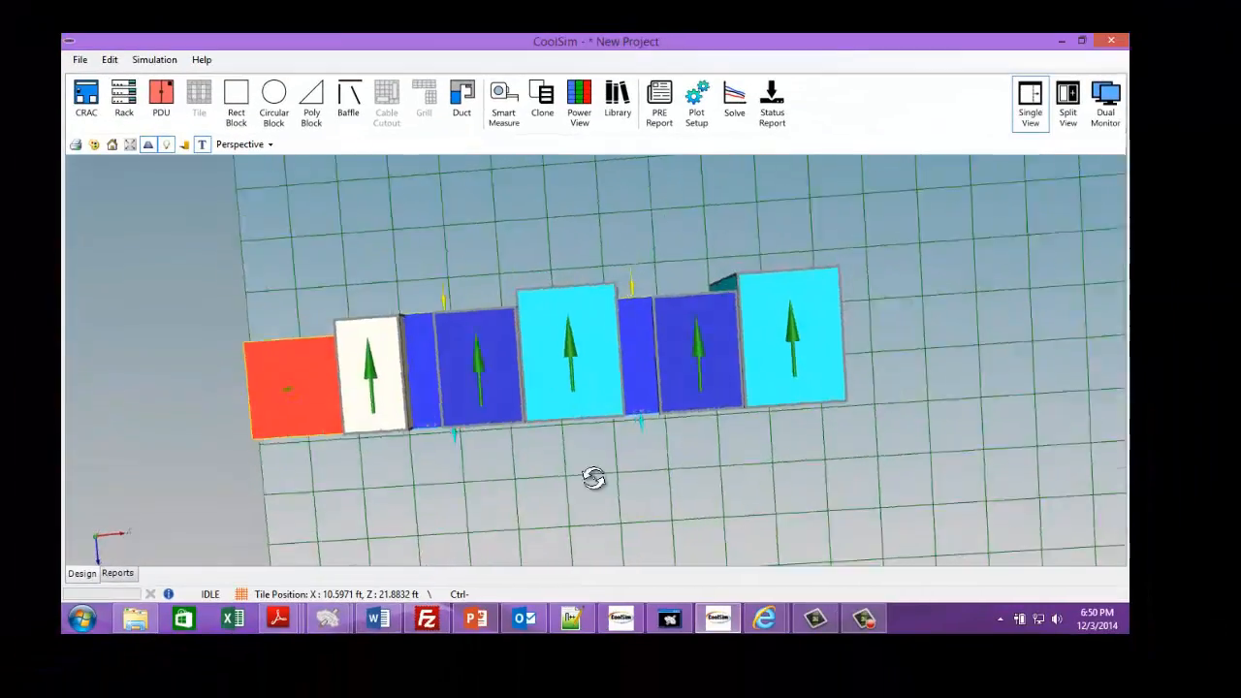
pyautogui.moveTo(593, 478); pyautogui.dragTo(476, 296, button='middle')
pyautogui.scroll(-2, 448, 342)
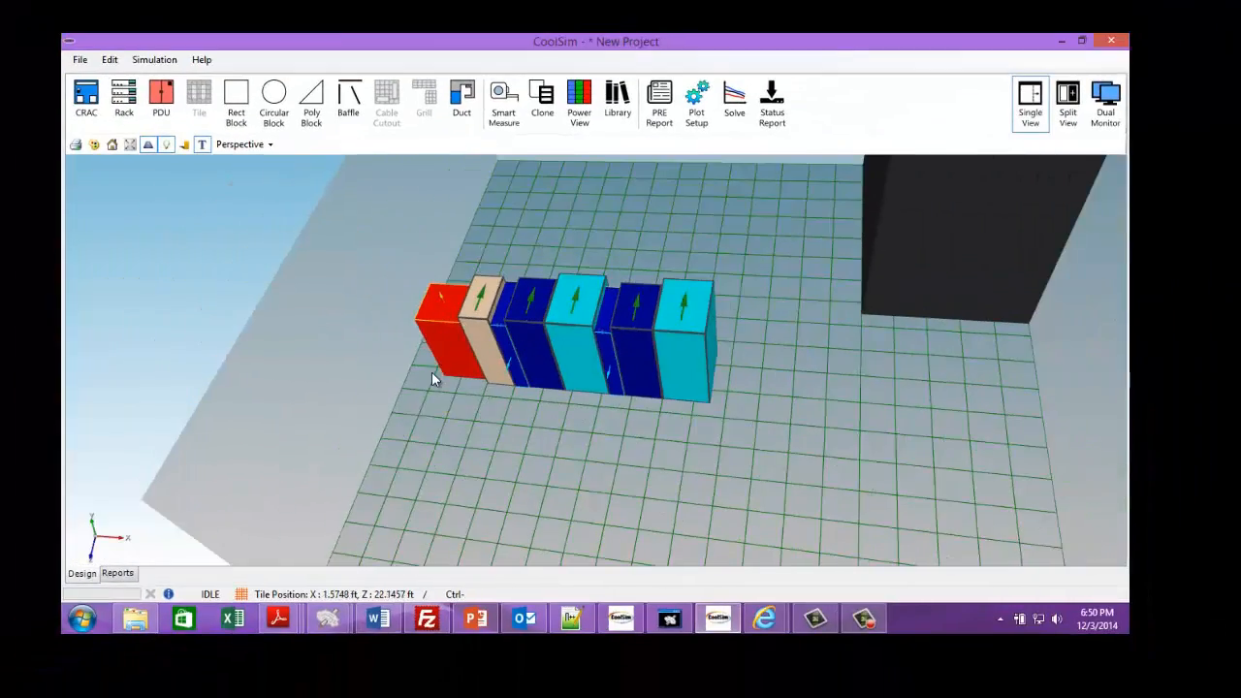